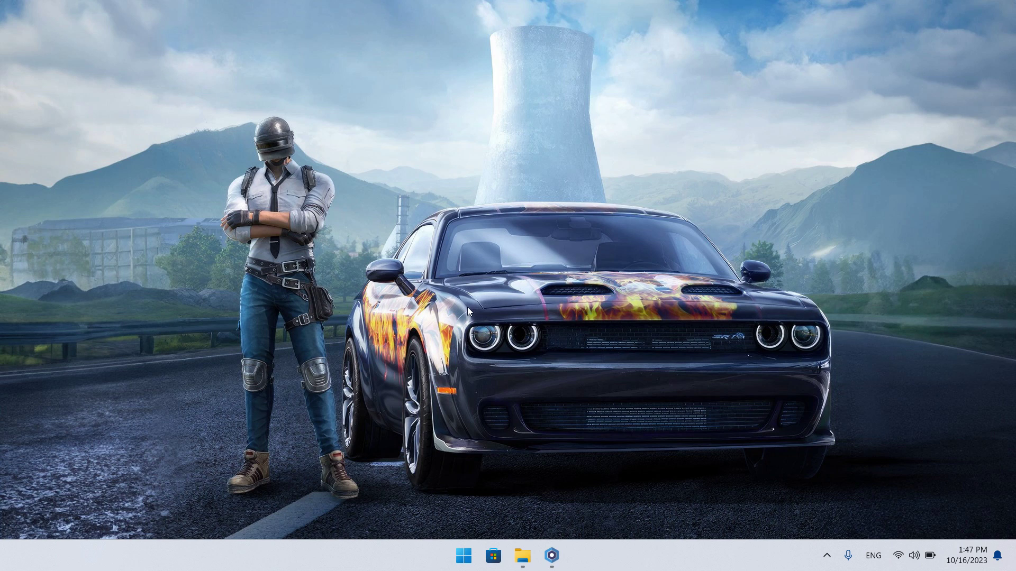
- Switch to the browser and download the standard Windows x64 release rufus-4.2.exe from the Rufus site, dismissing the ad
left_click(513, 546)
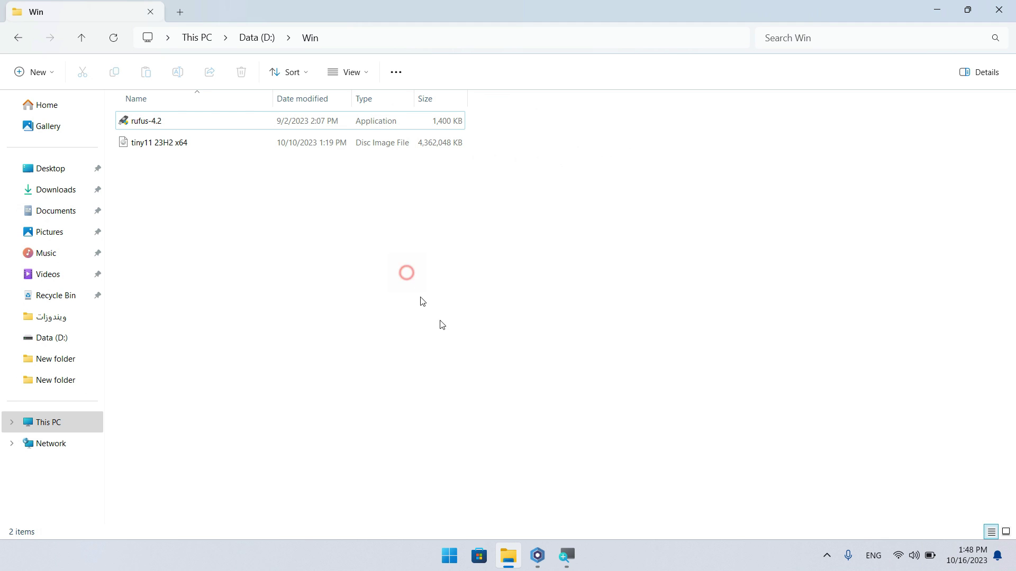
left_click(538, 555)
scroll(351, 233, "down", 20)
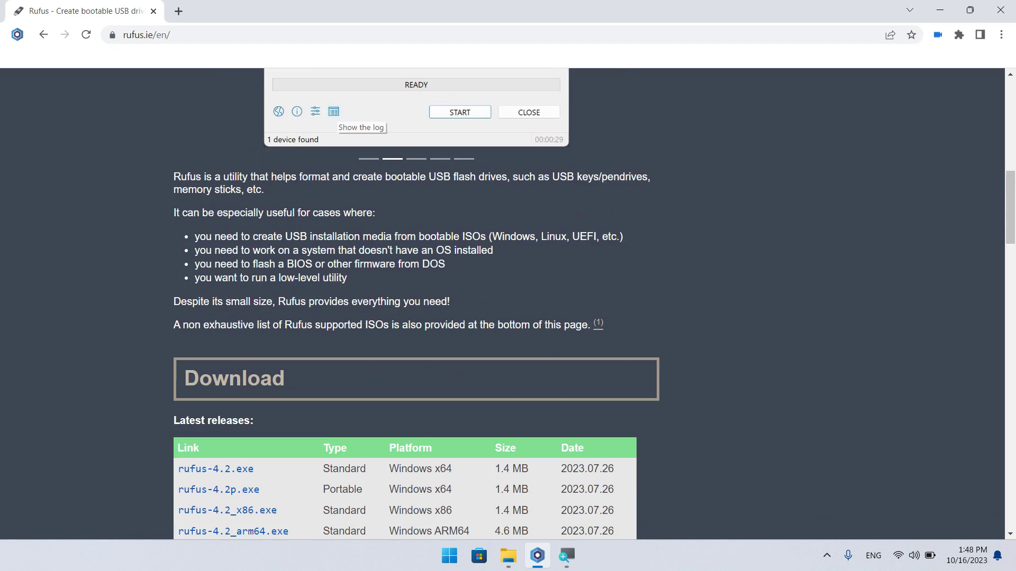
scroll(452, 269, "up", 10)
scroll(284, 386, "up", 1)
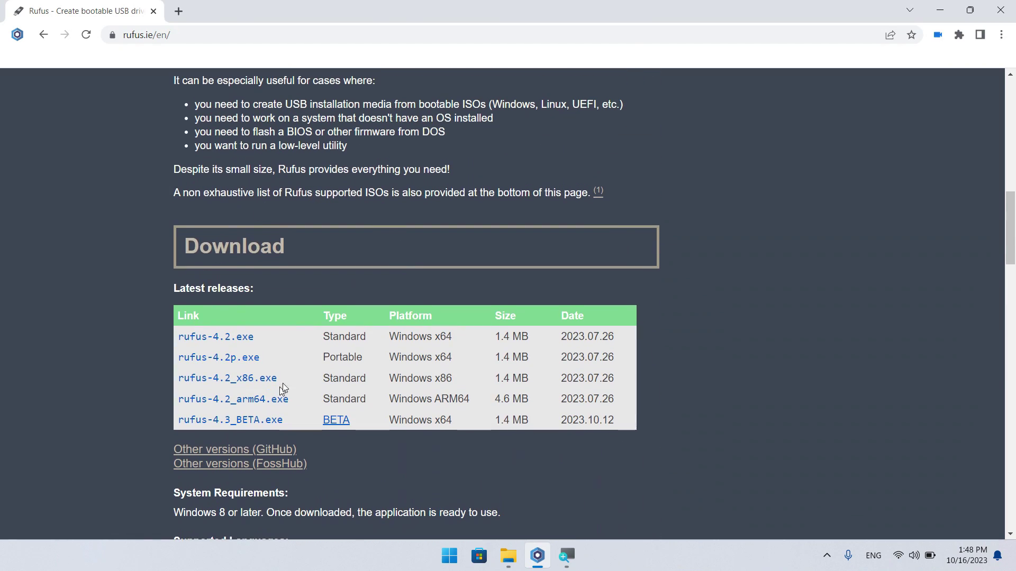
left_click(222, 338)
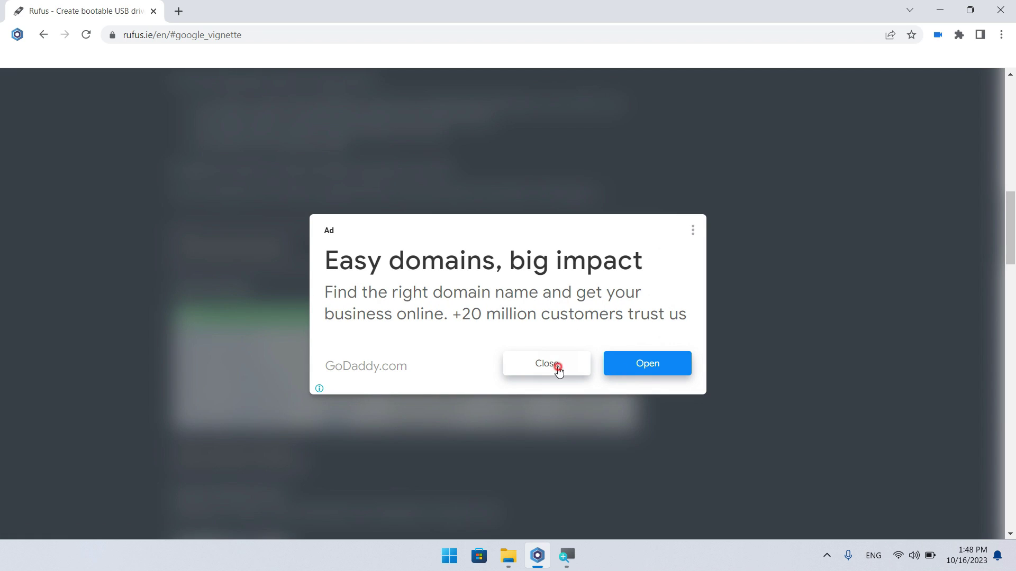
left_click(531, 373)
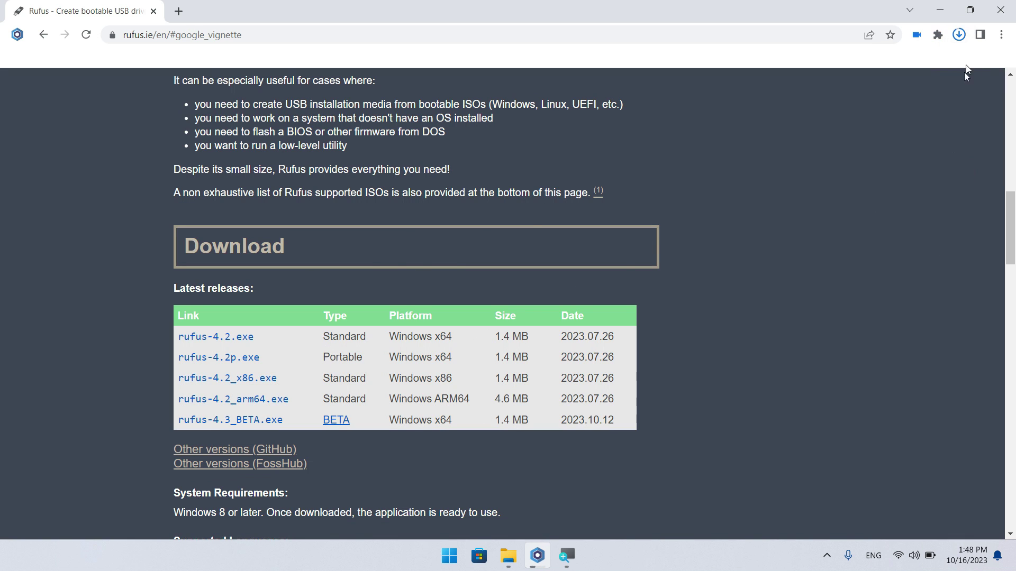
left_click(958, 34)
left_click(818, 186)
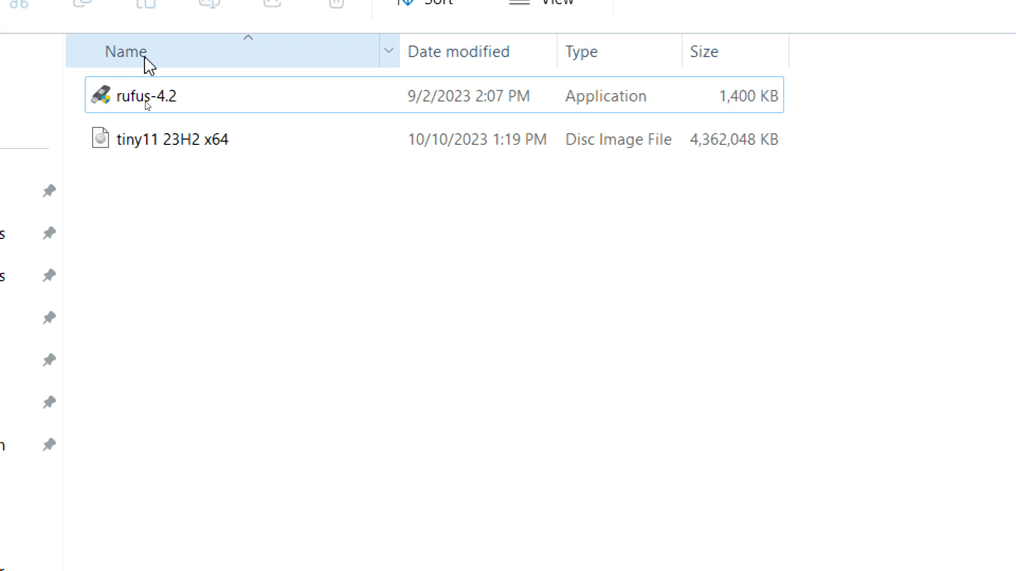
- Launch rufus-4.2 from the Win folder on drive D: and minimize the File Explorer window behind it
left_click(143, 98)
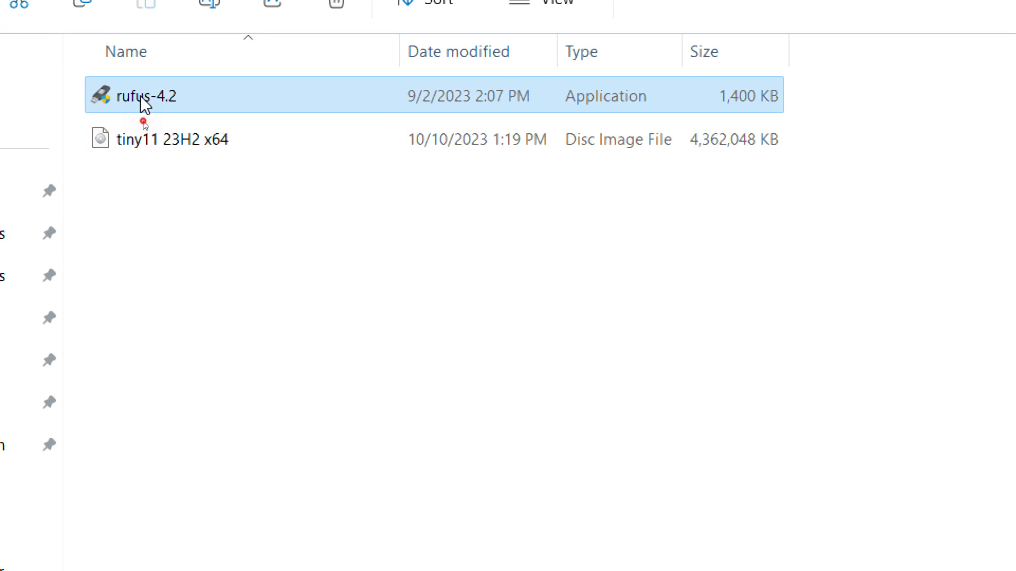
double_click(164, 113)
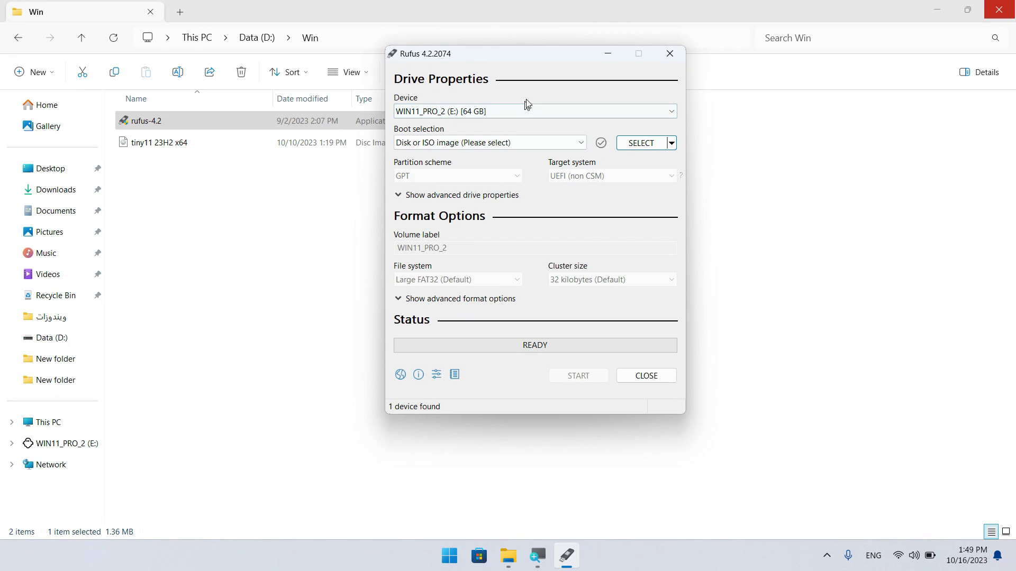
left_click_drag(538, 65, 511, 92)
left_click(936, 9)
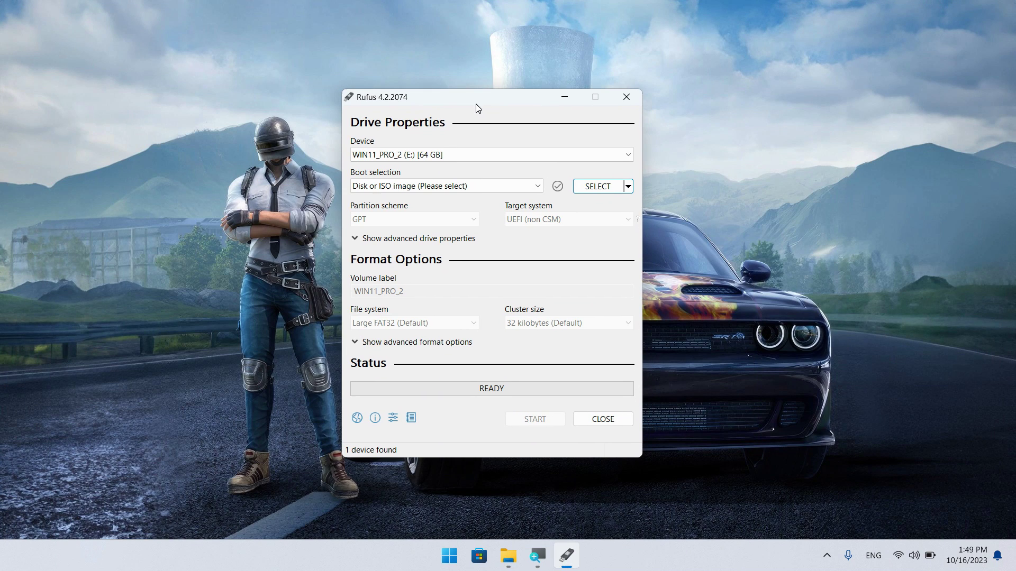
- Load the tiny11 23H2 x64 disc image from the Win folder on drive D: as the boot image
left_click(593, 187)
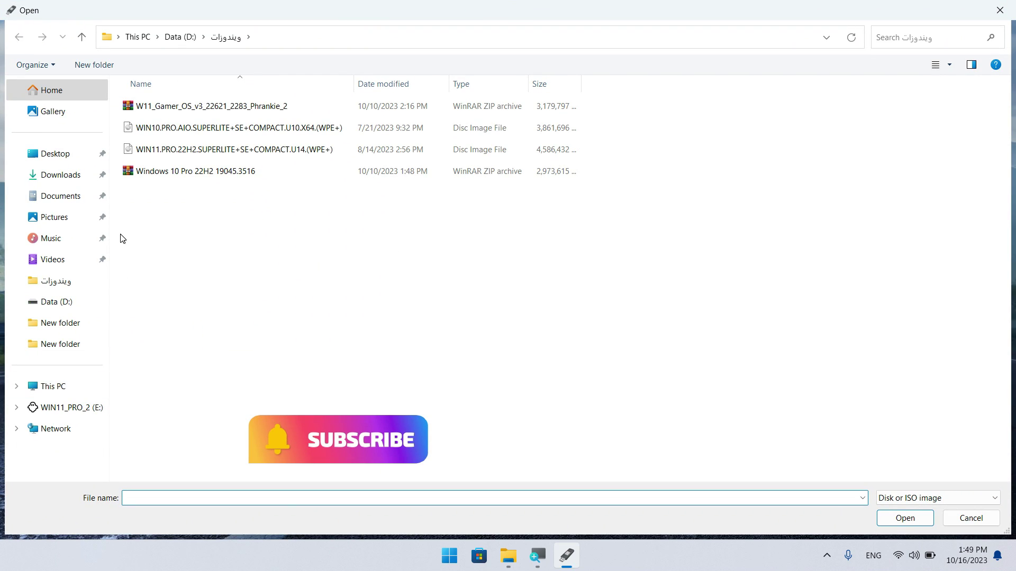
left_click(202, 276)
key("alt+Up")
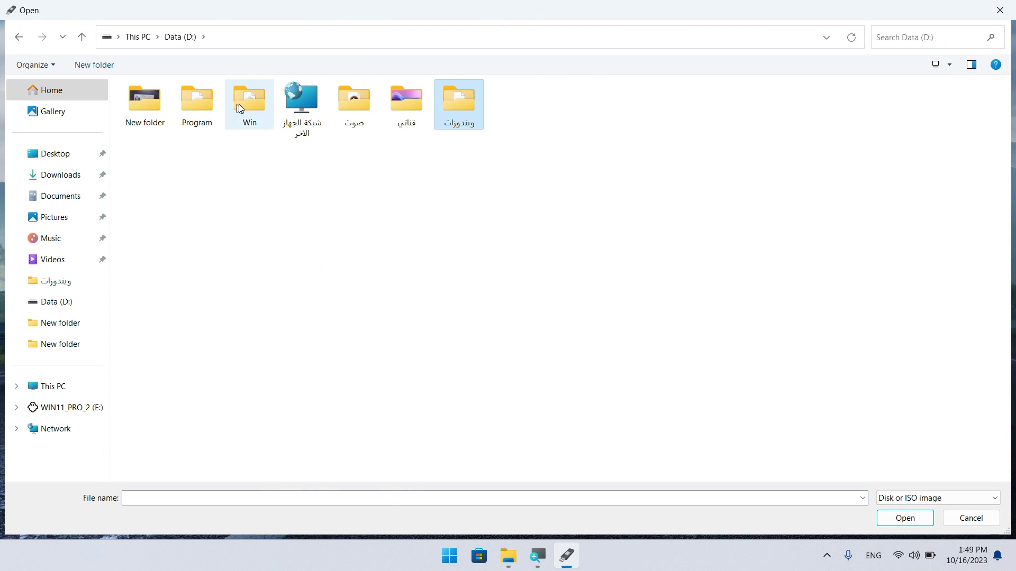
left_click(241, 106)
double_click(258, 110)
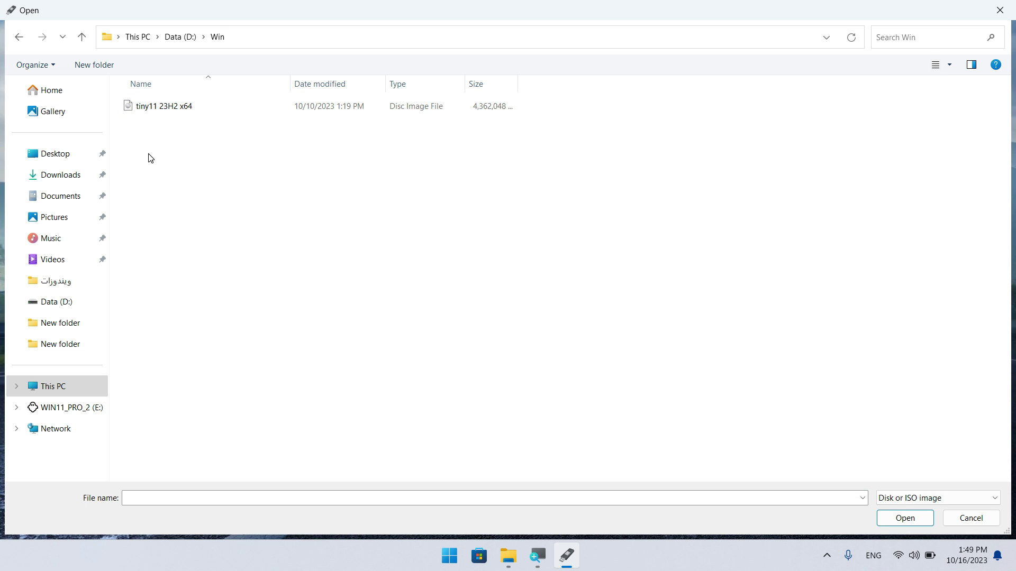
left_click(158, 109)
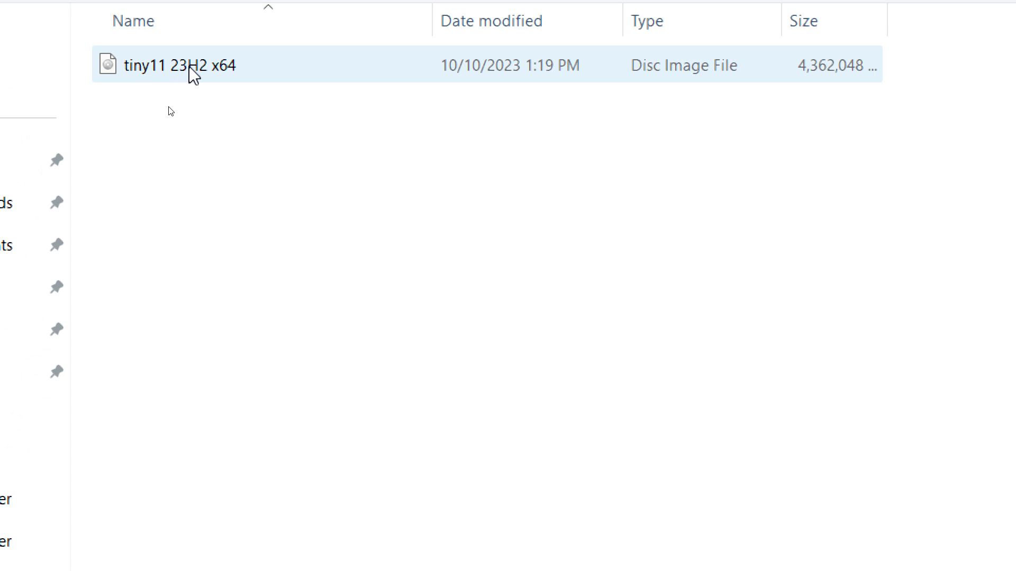
double_click(194, 76)
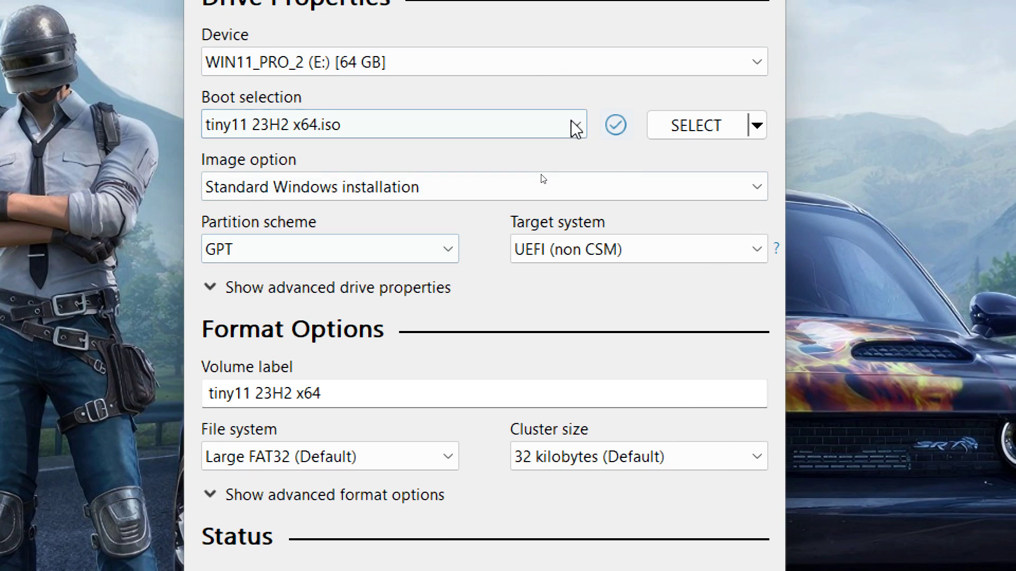
- Review the available boot selection and partition scheme choices for the USB drive
left_click(576, 127)
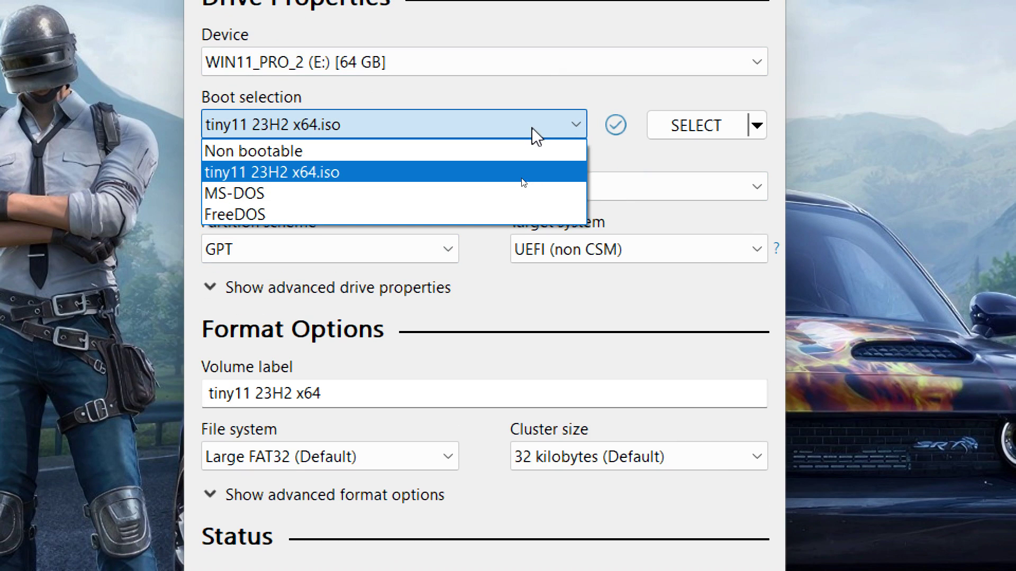
left_click(670, 172)
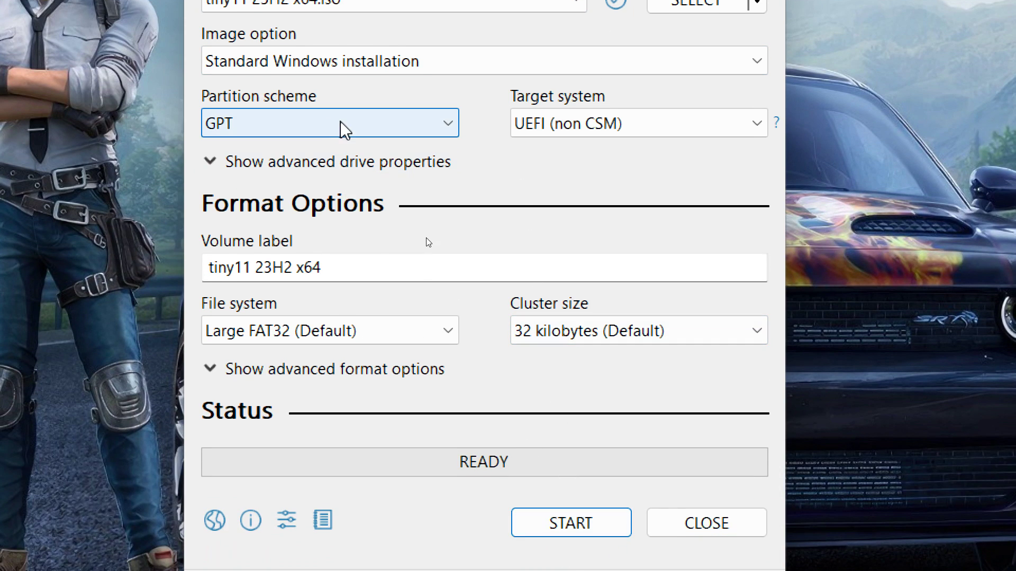
left_click(341, 165)
left_click(415, 166)
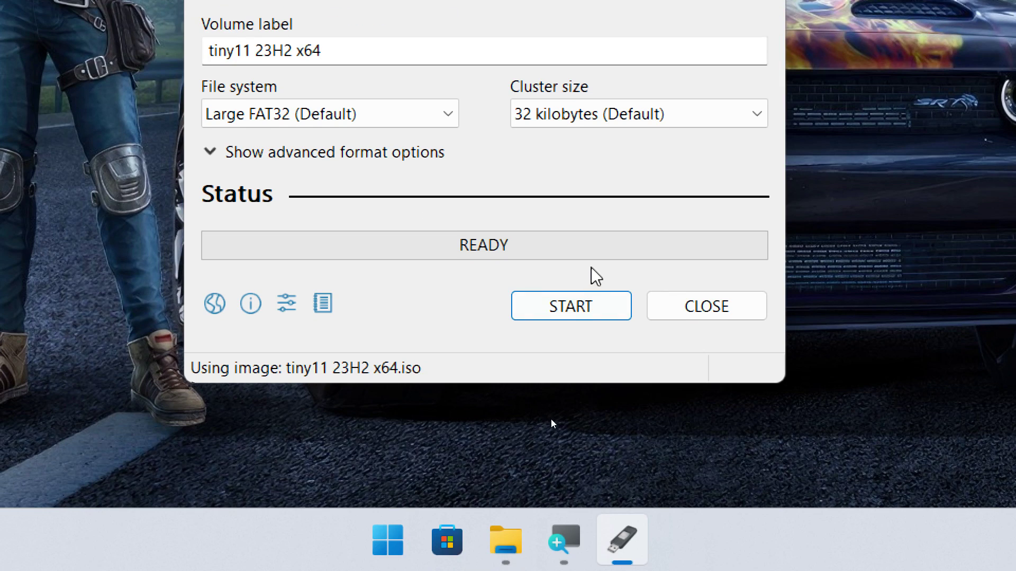
- Start the USB creation and enable same regional options, disabled data collection and disabled BitLocker device encryption for the Windows installation
left_click(565, 525)
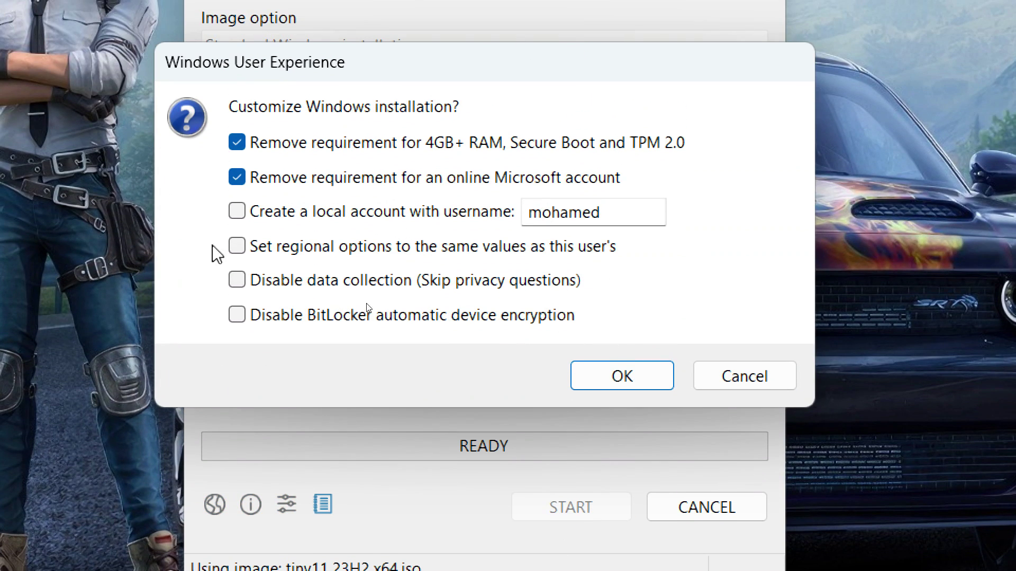
left_click(272, 246)
left_click(283, 280)
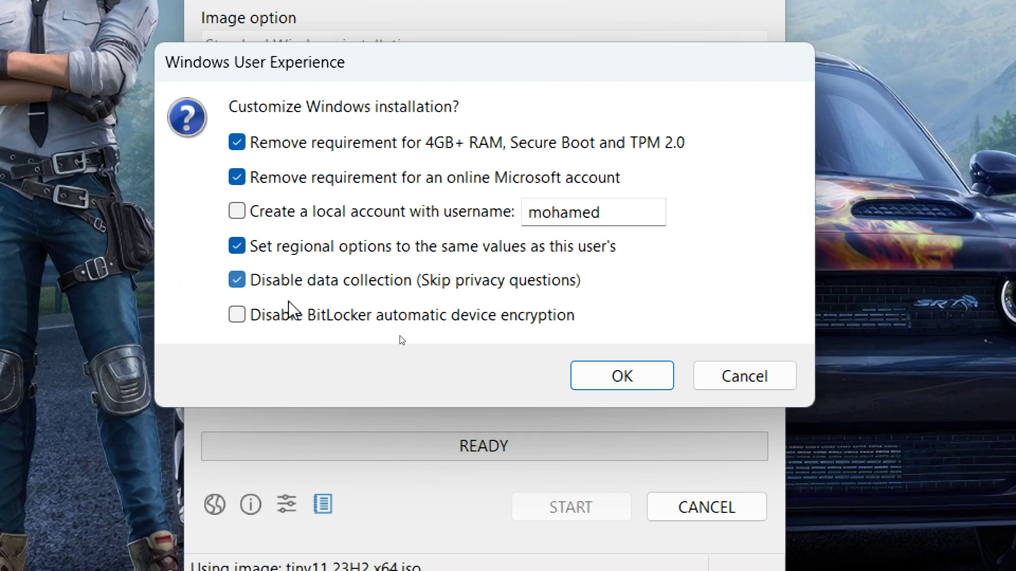
left_click(292, 316)
- Clear the local account username, accept the Windows customizations and confirm erasing the 64 GB USB drive
key("ctrl+a")
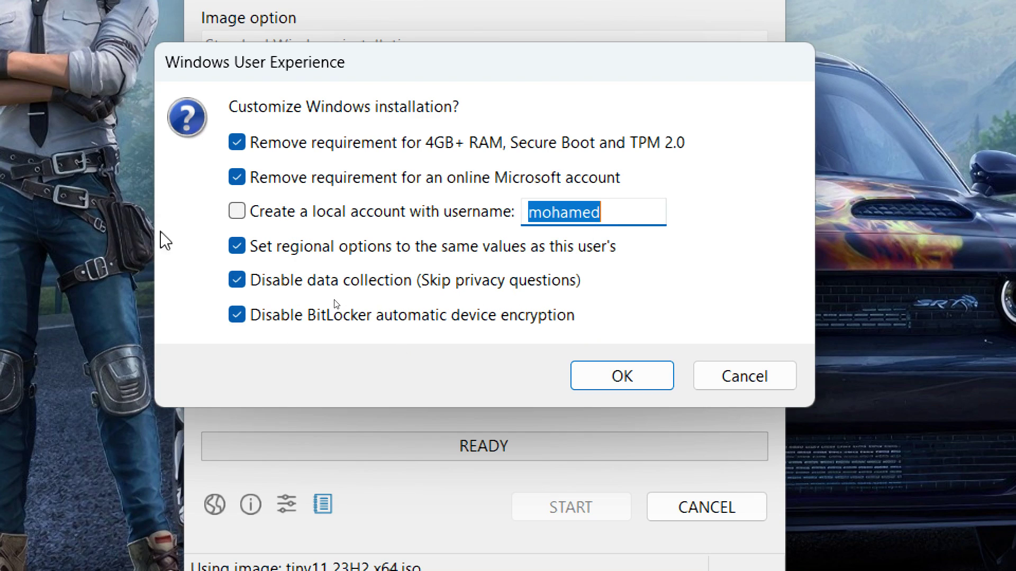
left_click(599, 213)
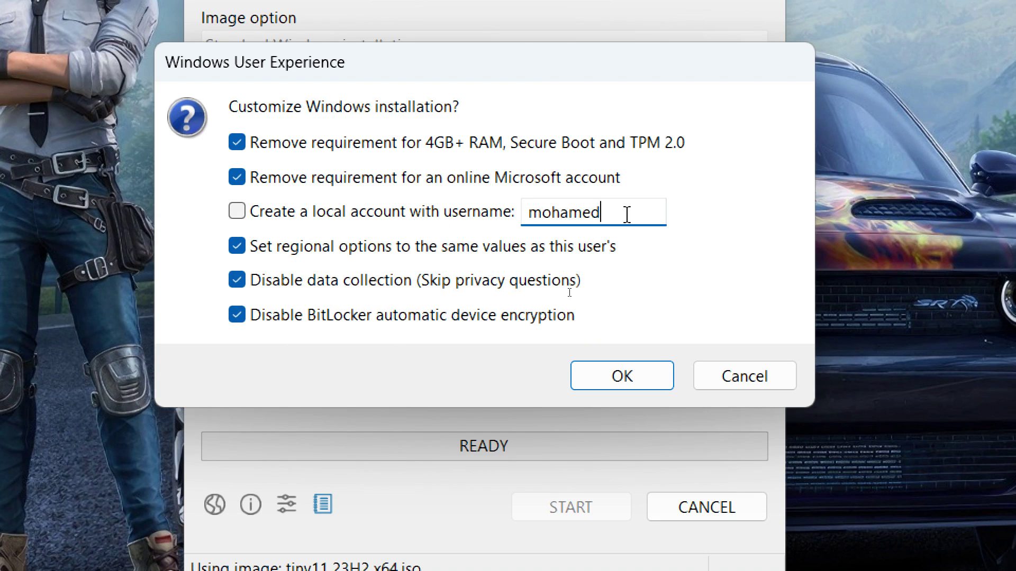
key("ctrl+a")
key("BackSpace")
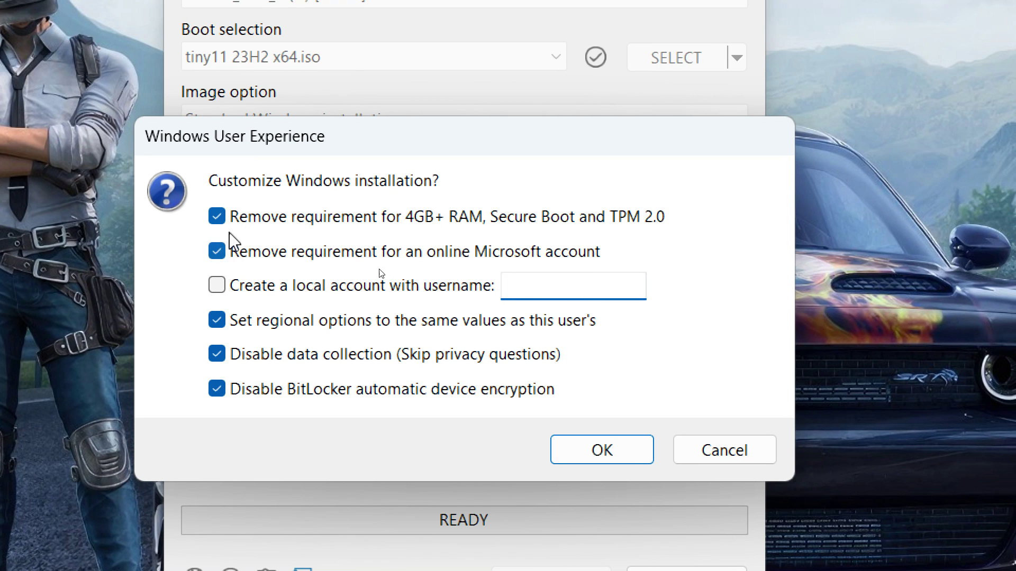
left_click(603, 458)
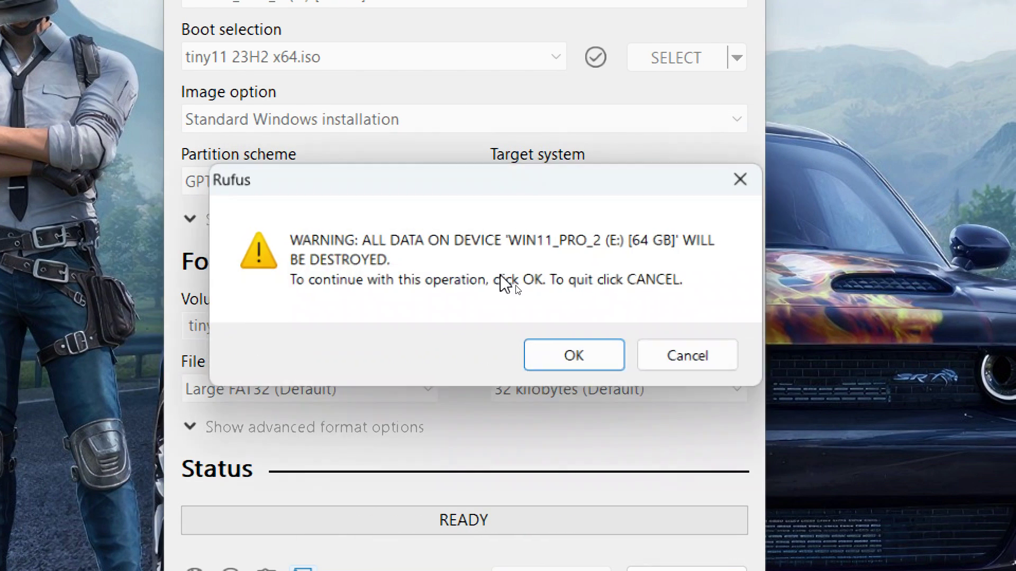
left_click(589, 368)
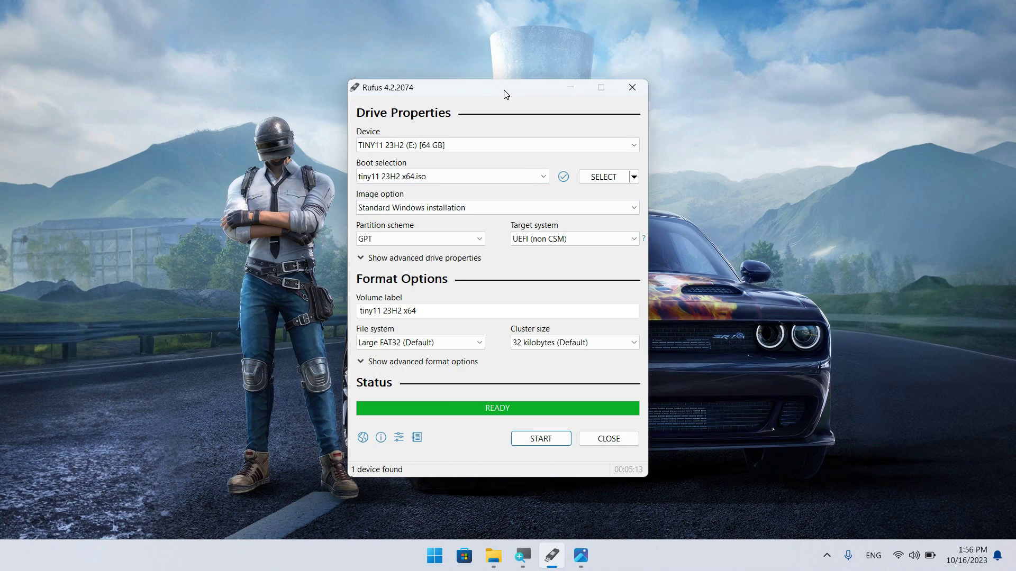
- Close Rufus once the USB drive has been written
left_click_drag(506, 94, 510, 95)
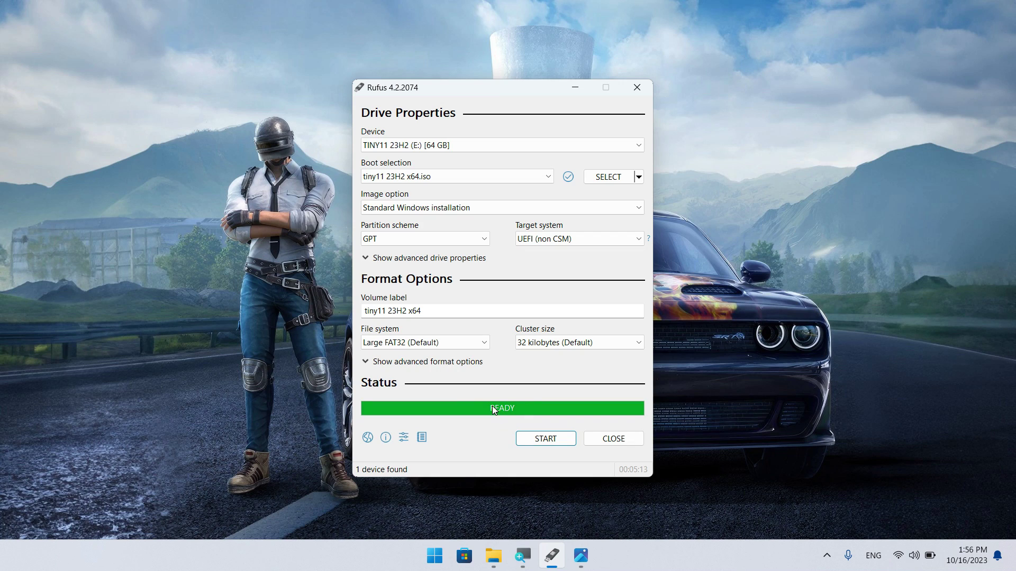
left_click(622, 442)
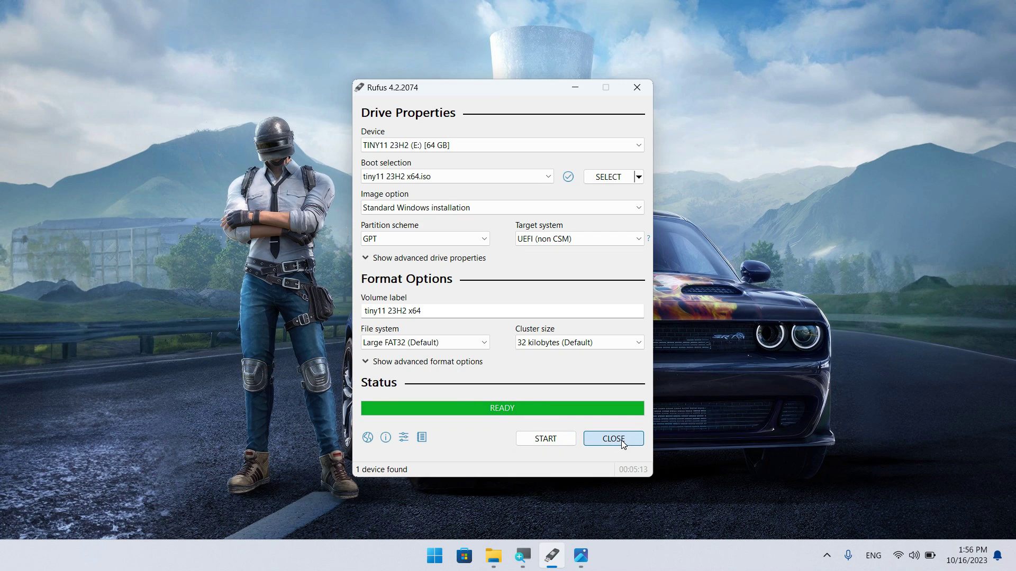
left_click(567, 555)
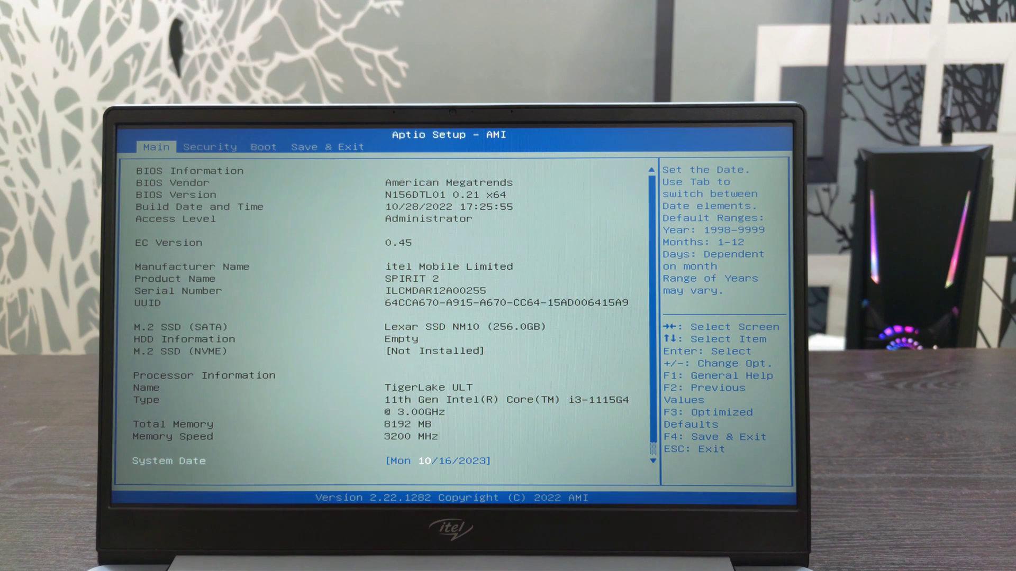
key("Down")
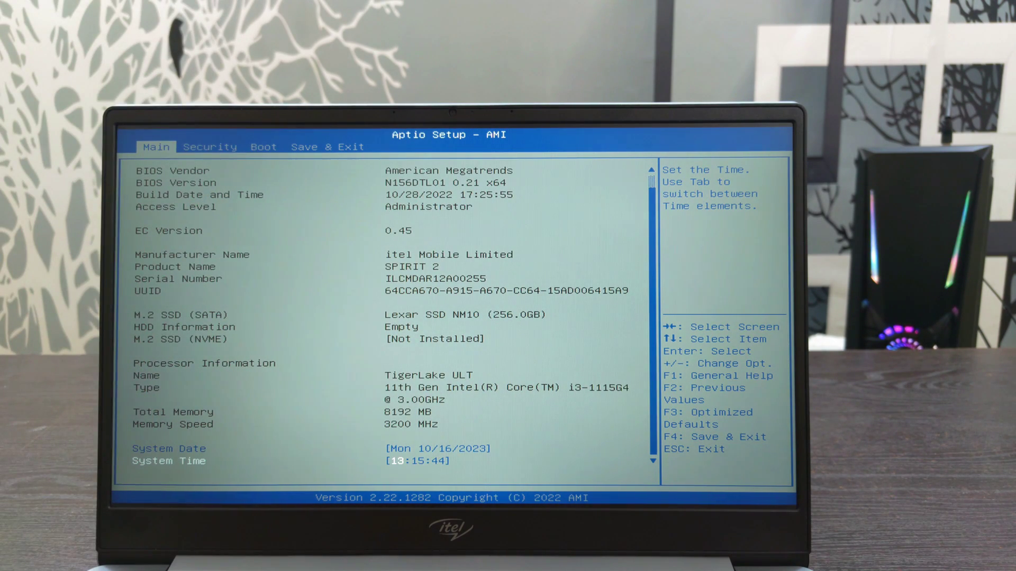
key("Up")
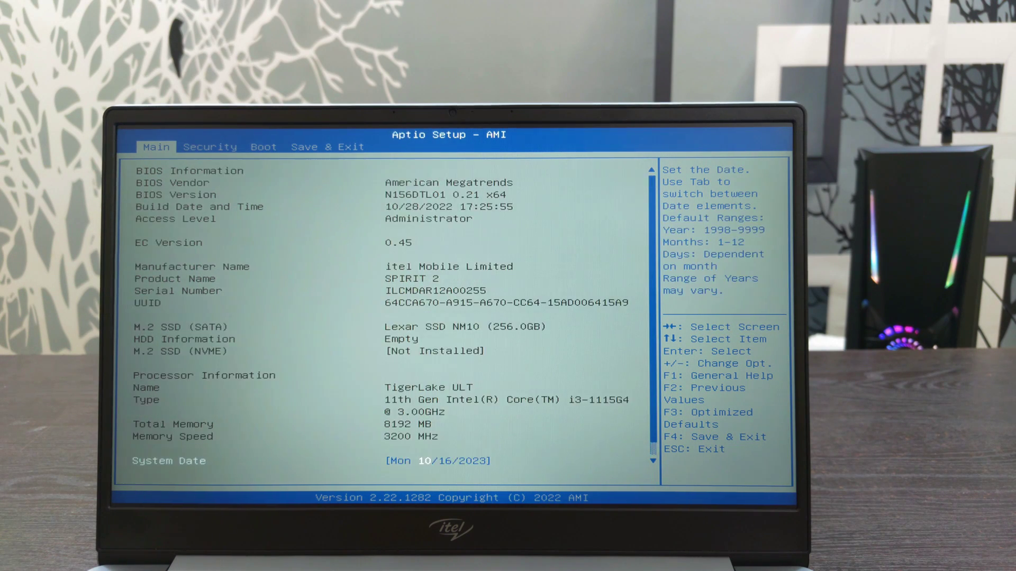
- In the BIOS boot order priorities, set Boot Option #1 to USB Key:UEFI: KIOXIA TransMemory PMAP, Partition 1
key("Right")
key("Right")
key("Down")
key("Down")
key("Down")
key("Down")
key("Down")
key("Down")
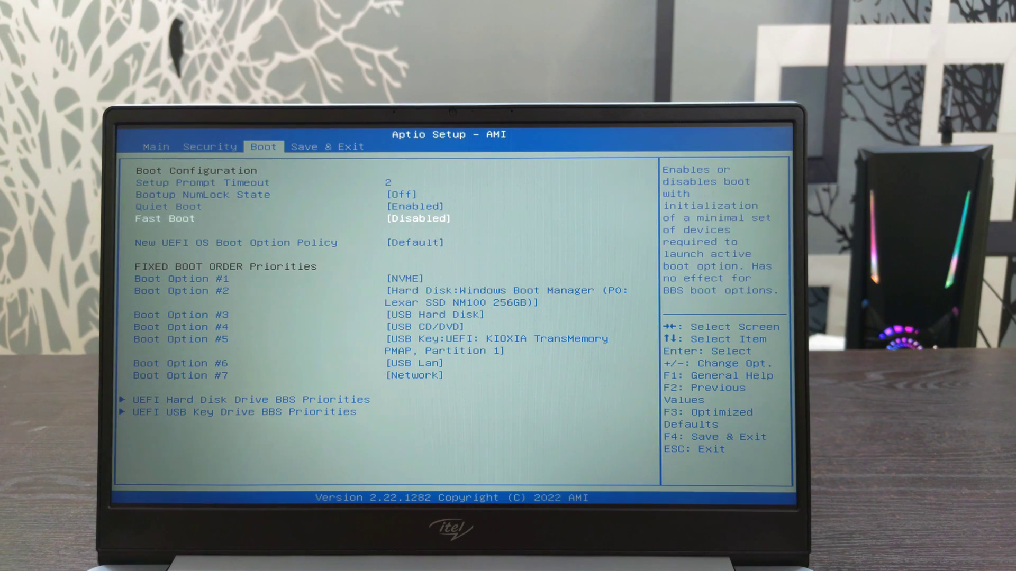
key("Up")
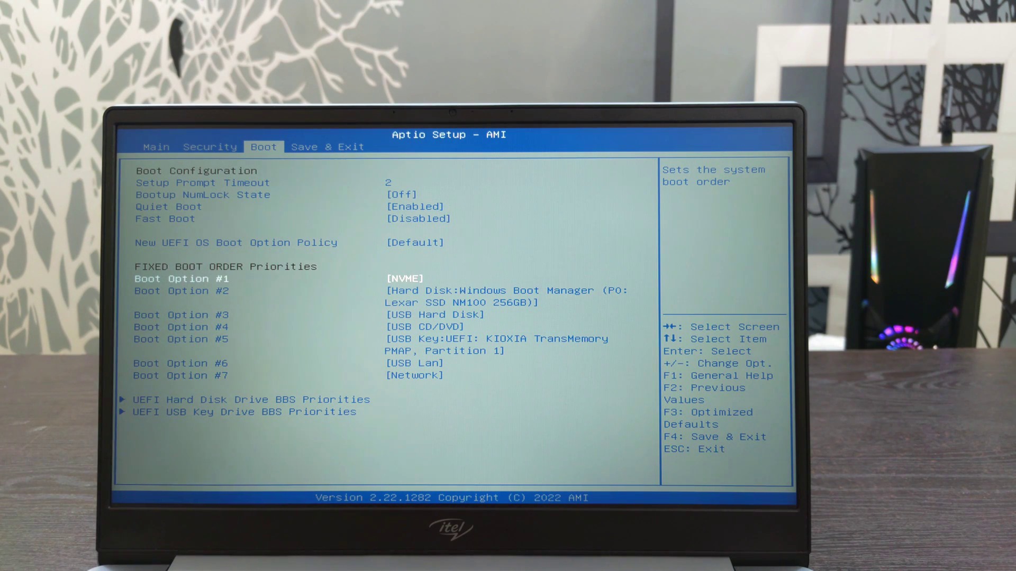
key("Return")
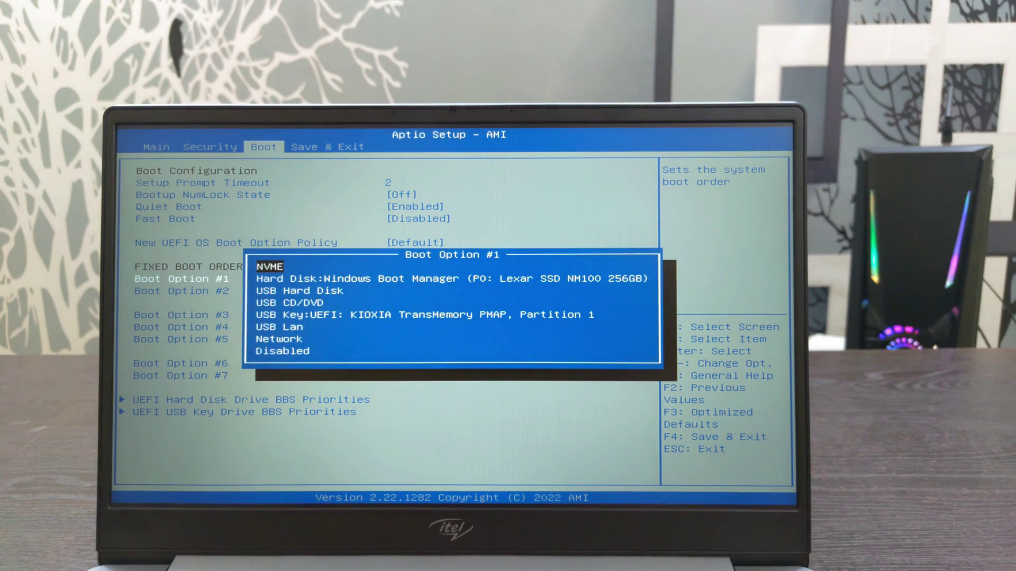
key("Down")
key("Down")
key("Down")
key("Down")
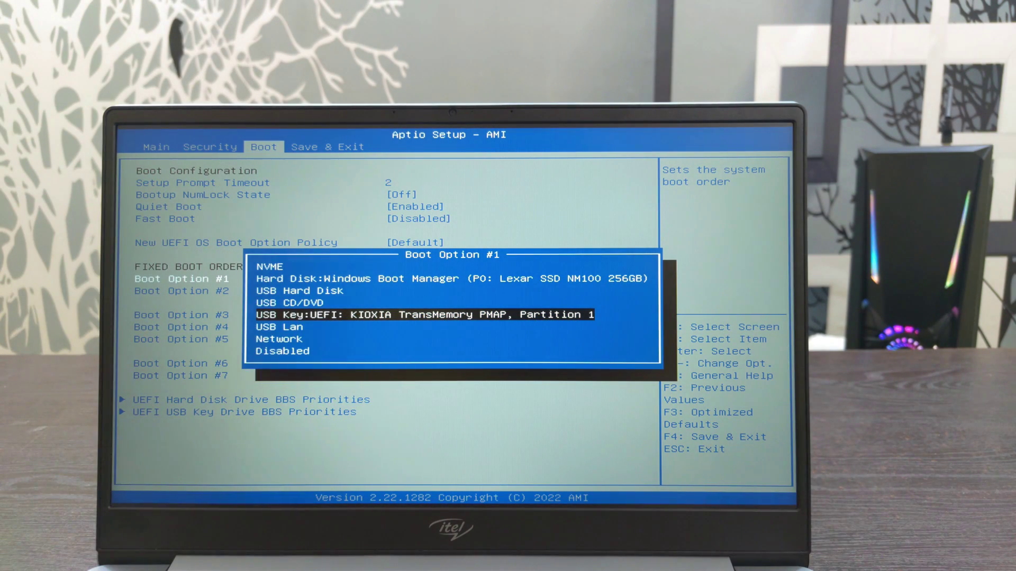
key("Return")
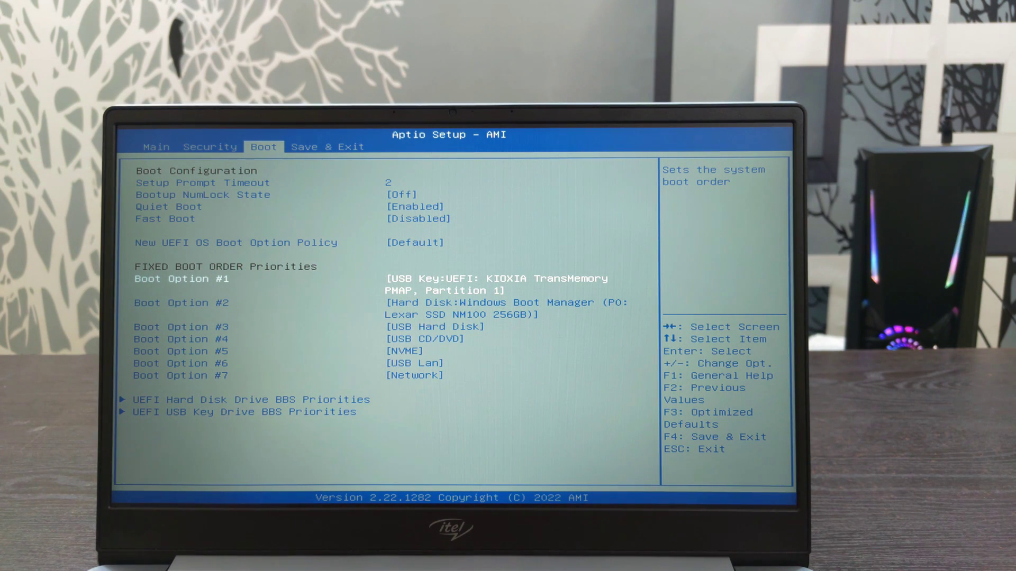
- Set Boot Option #2 to Hard Disk:Windows Boot Manager (P0: Lexar SSD NM100 256GB), then save the configuration and exit the BIOS setup
key("Down")
key("Return")
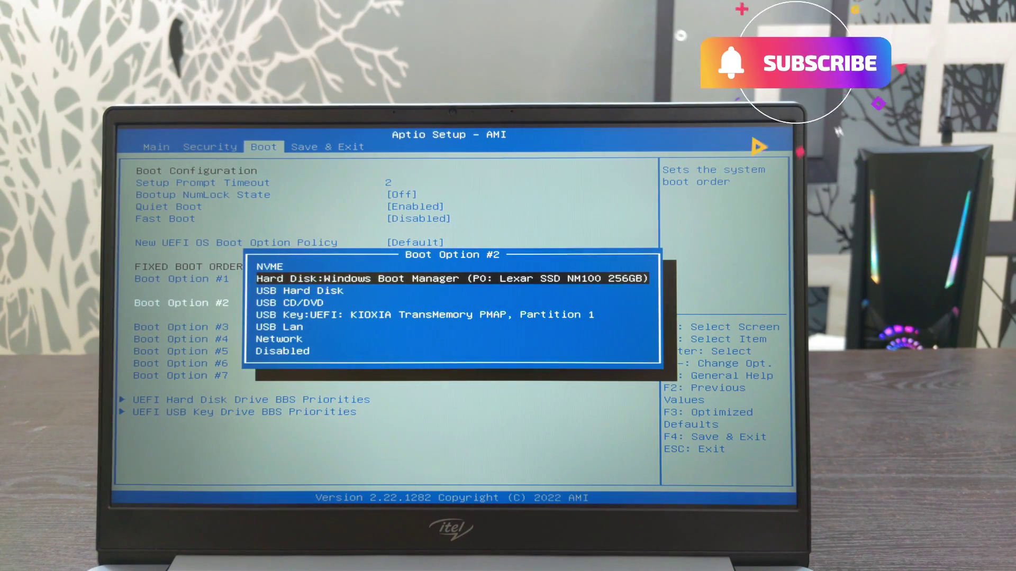
key("Down")
key("Down")
key("Up")
key("Down")
key("Down")
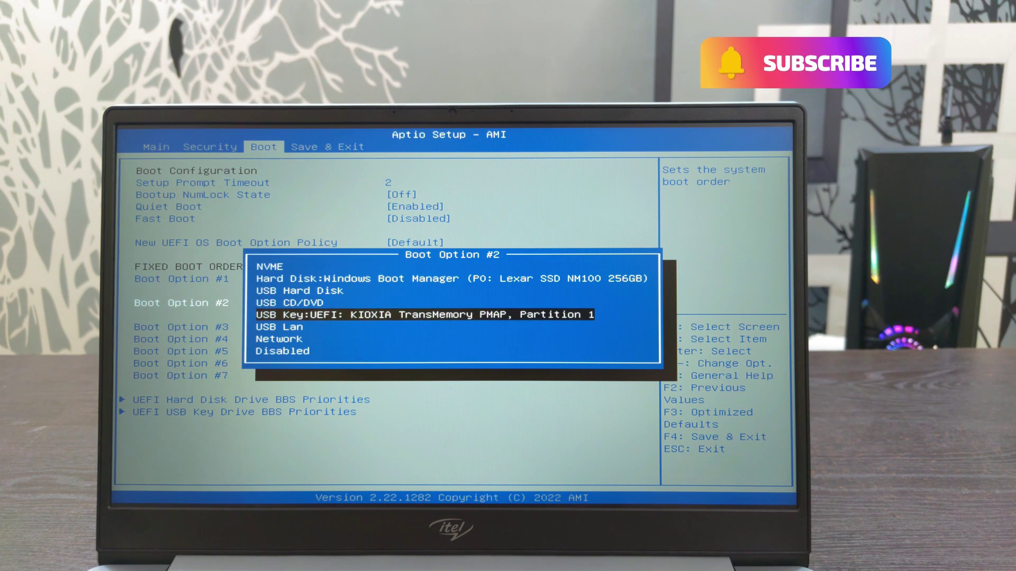
key("Up")
key("Up")
key("Up")
key("Up")
key("Down")
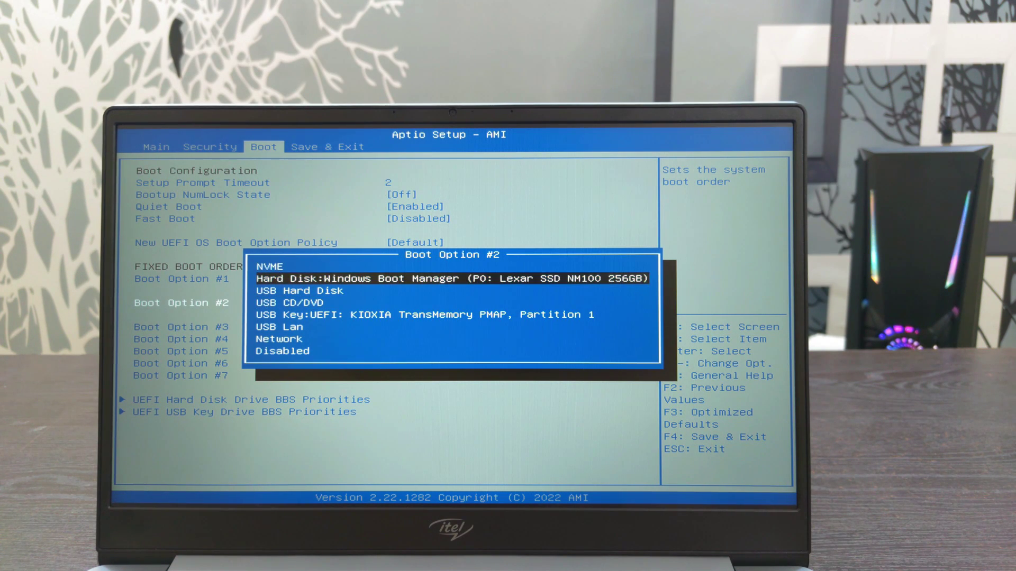
key("Return")
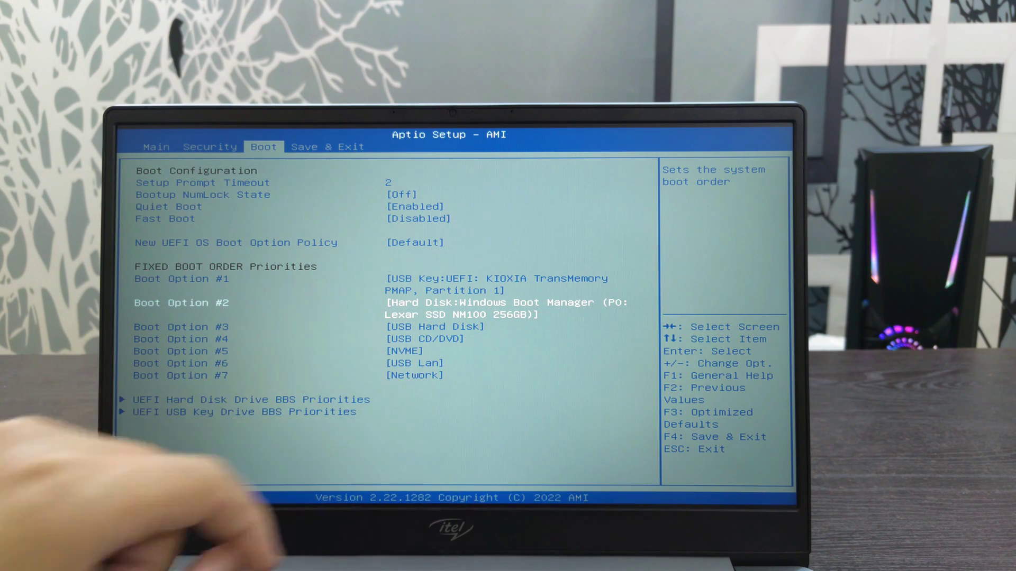
key("F4")
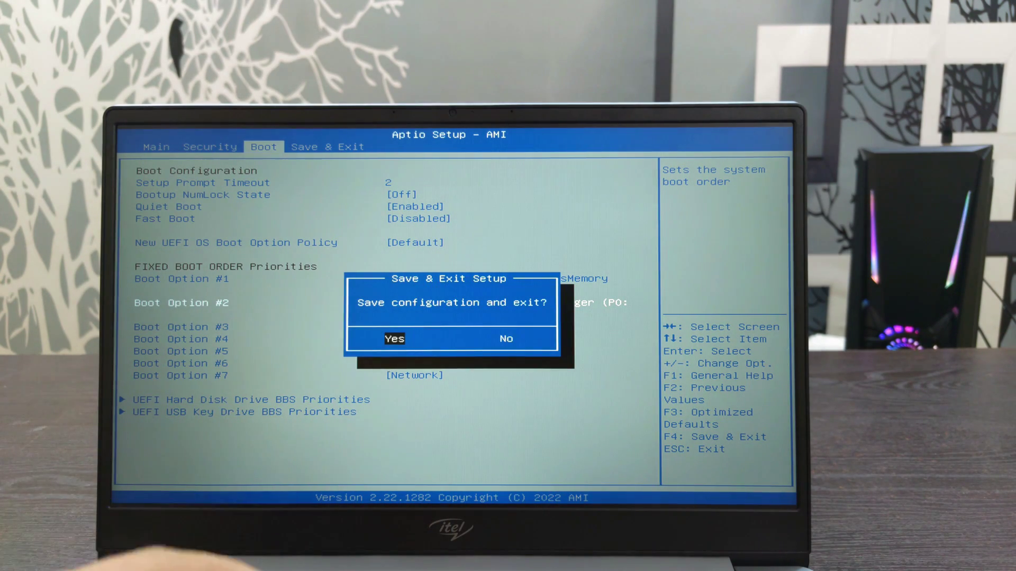
key("Return")
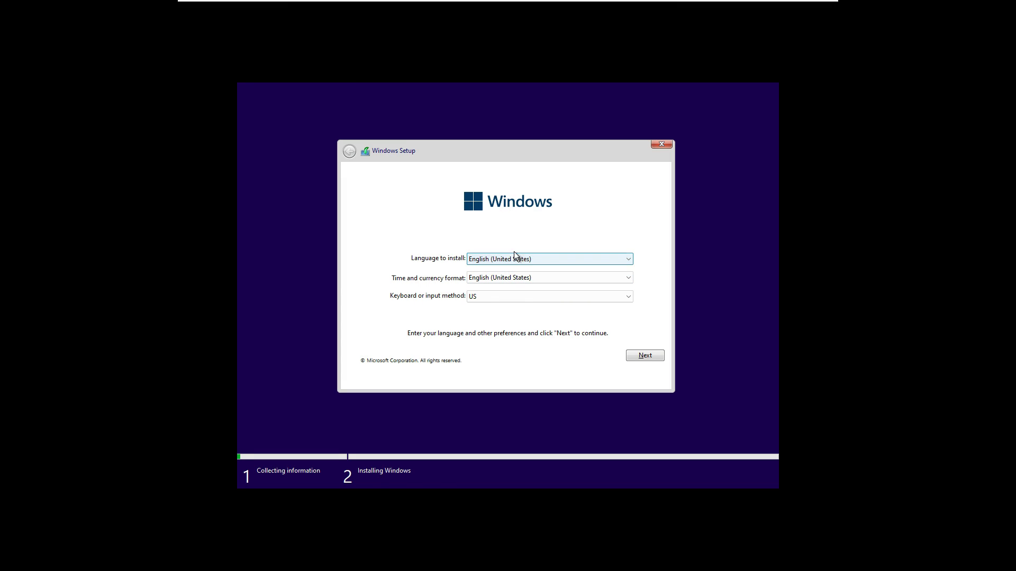
- Set the time and currency format of the Windows installation to Arabic (Egypt)
left_click(544, 277)
key("Home")
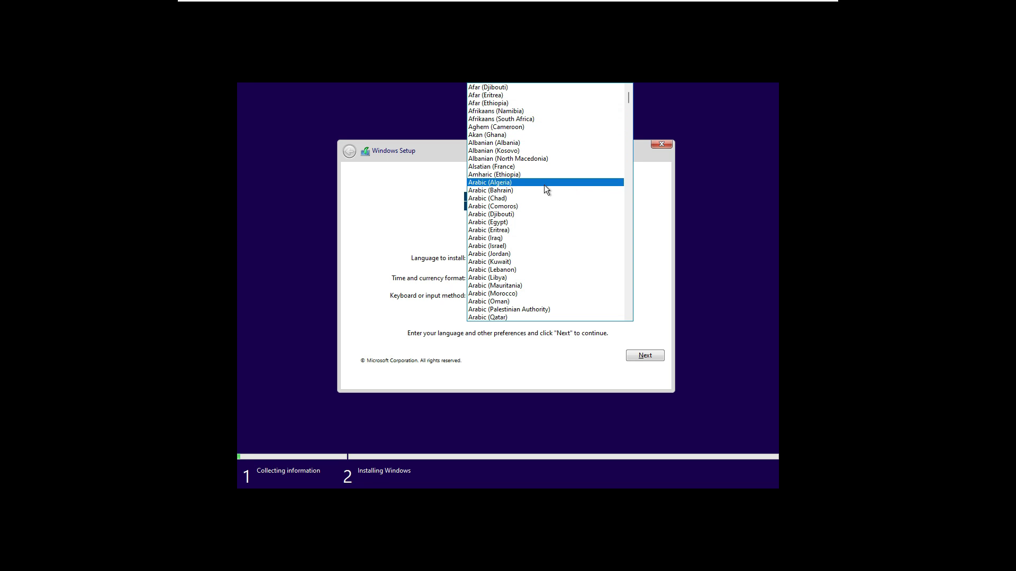
left_click(661, 239)
left_click(568, 276)
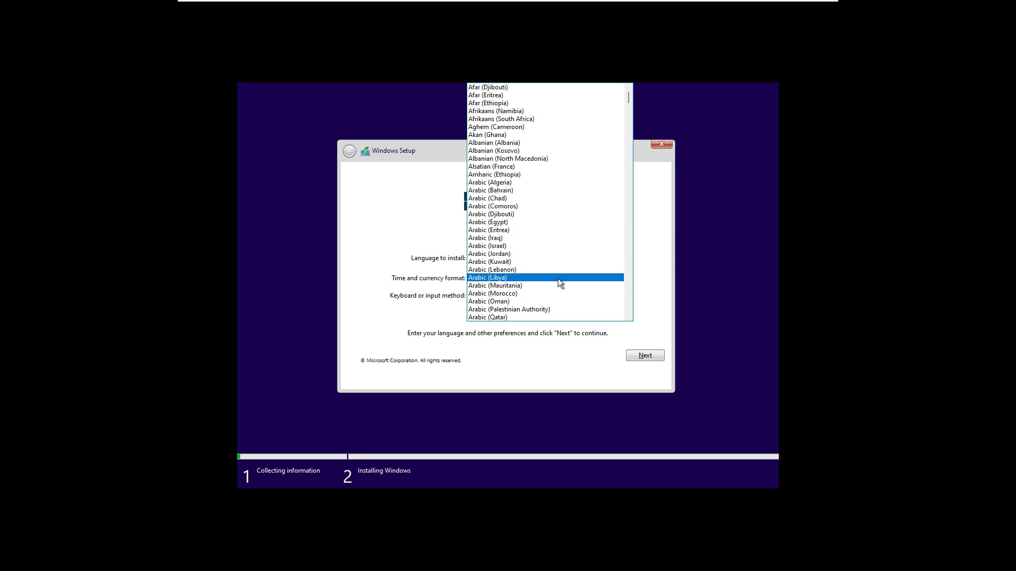
left_click(549, 222)
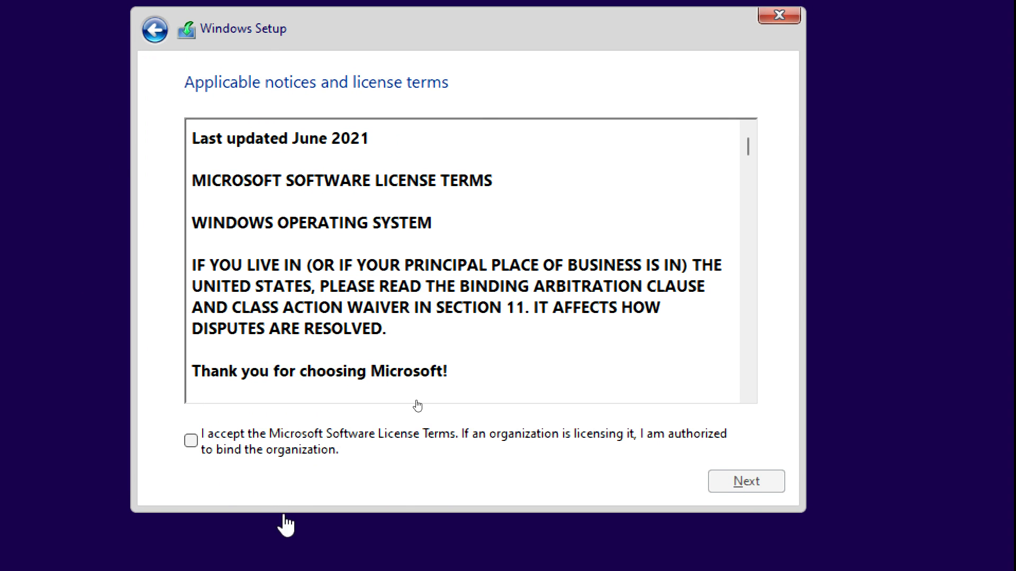
- Accept the Microsoft license terms and install Windows on Drive 0 Unallocated Space
left_click(191, 441)
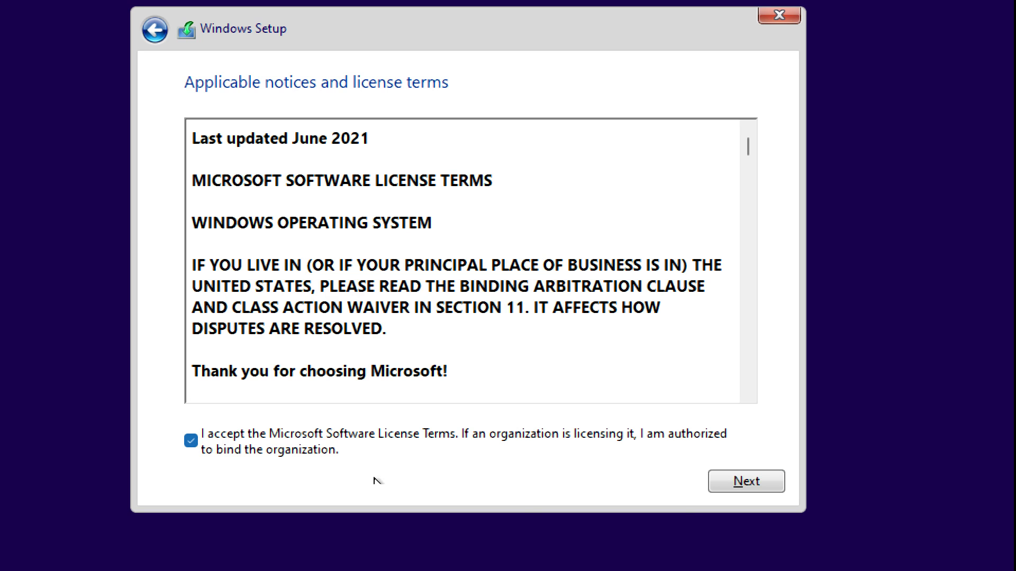
left_click(746, 481)
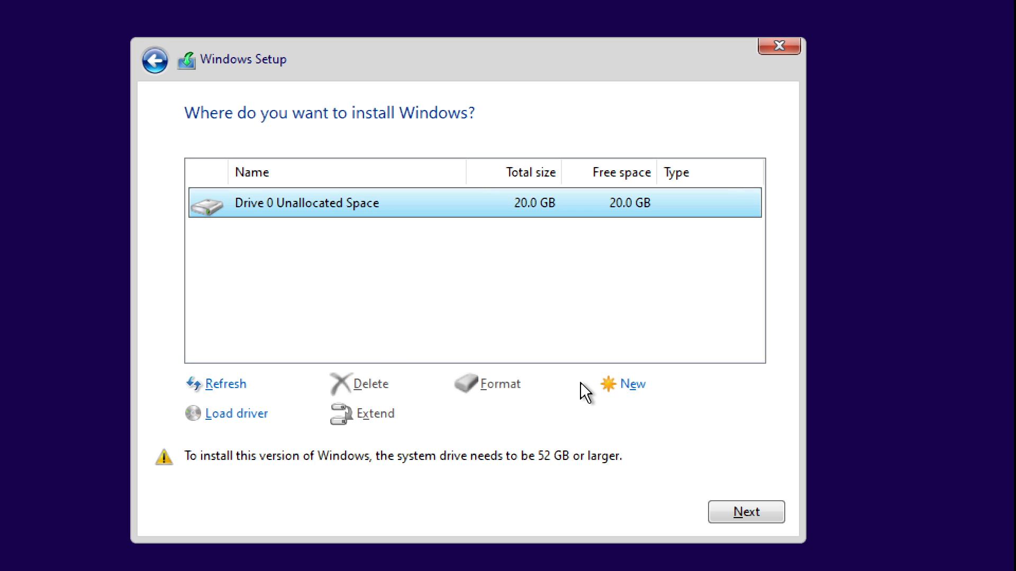
left_click(747, 510)
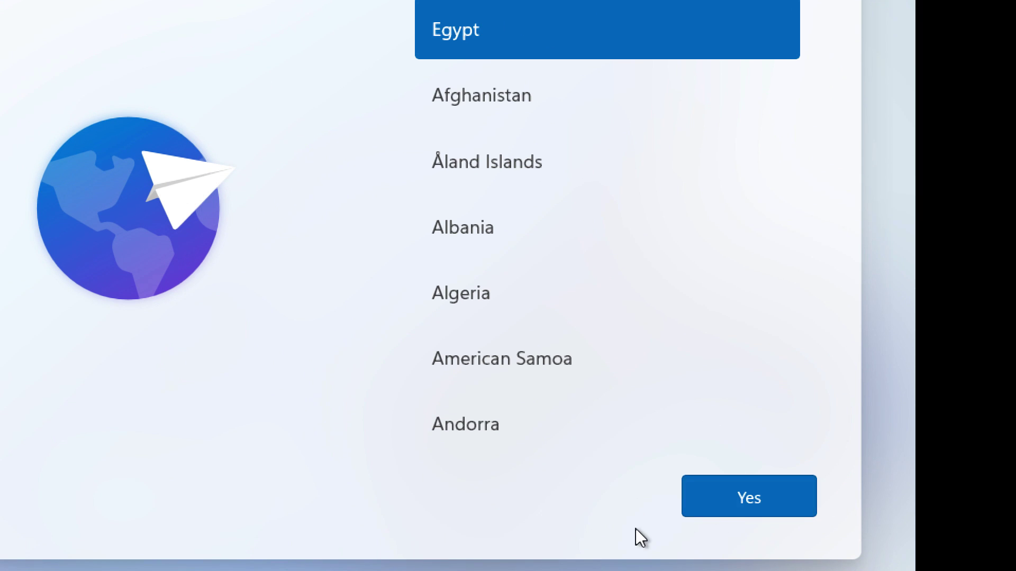
- Confirm Egypt as the country or region and US as the primary keyboard layout
left_click(725, 503)
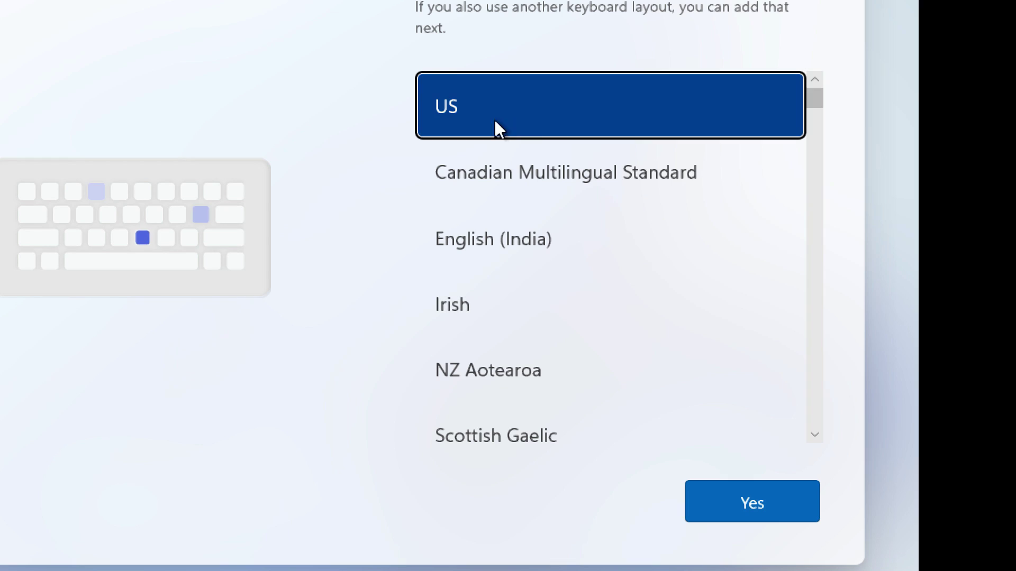
left_click(743, 512)
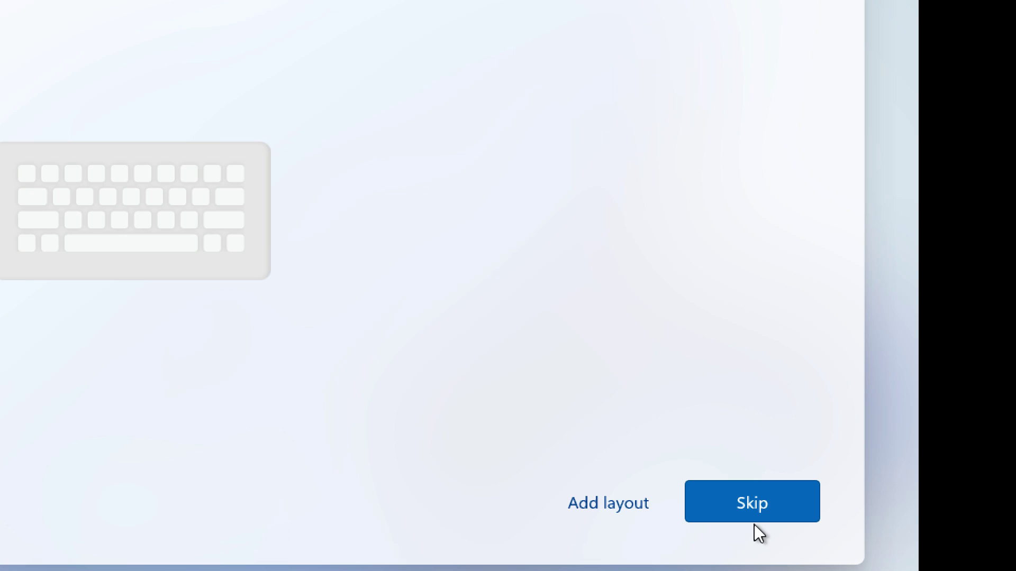
- Add a second keyboard layout with the language Arabic (Egypt) and the layout Arabic (101)
left_click(605, 507)
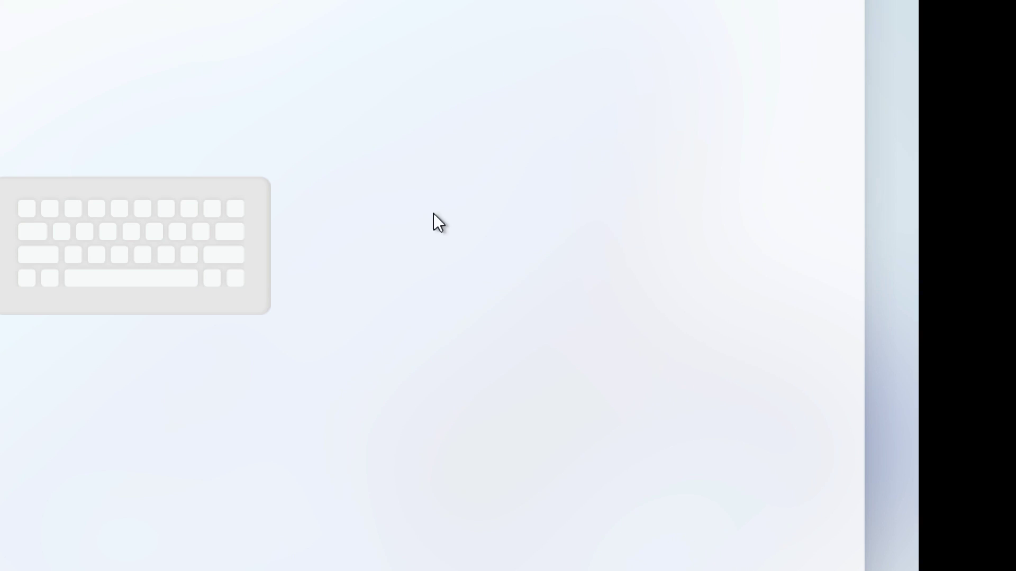
scroll(619, 328, "down", 3)
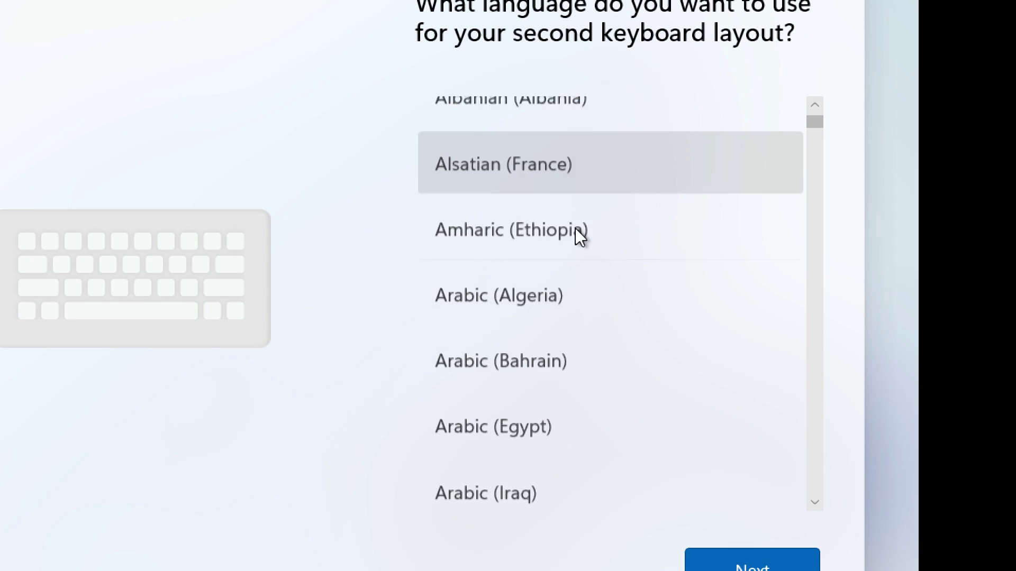
left_click(557, 408)
left_click(743, 566)
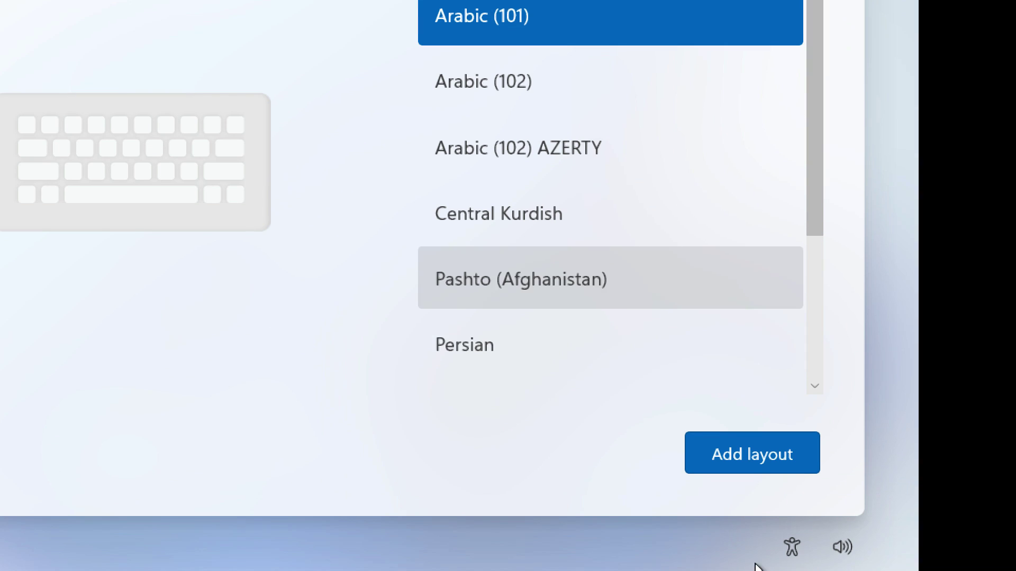
left_click(762, 533)
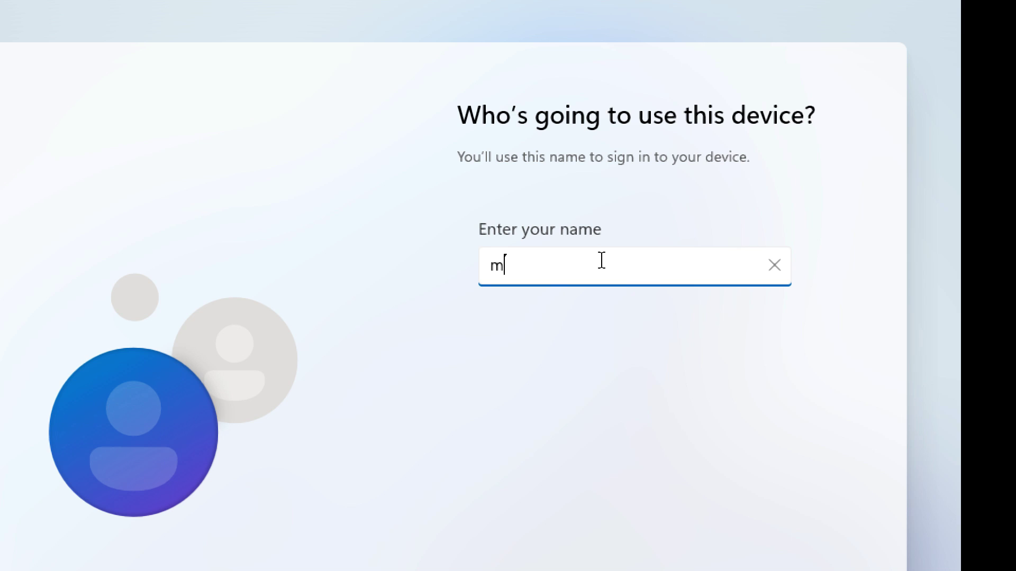
- Enter the name of the device's user and continue with the password left blank
left_click(749, 538)
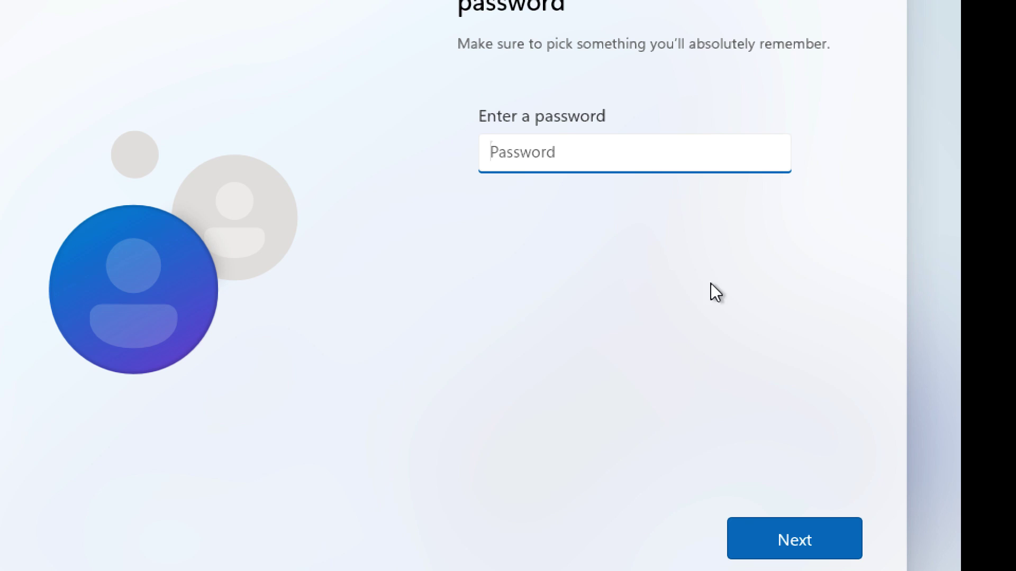
left_click(803, 538)
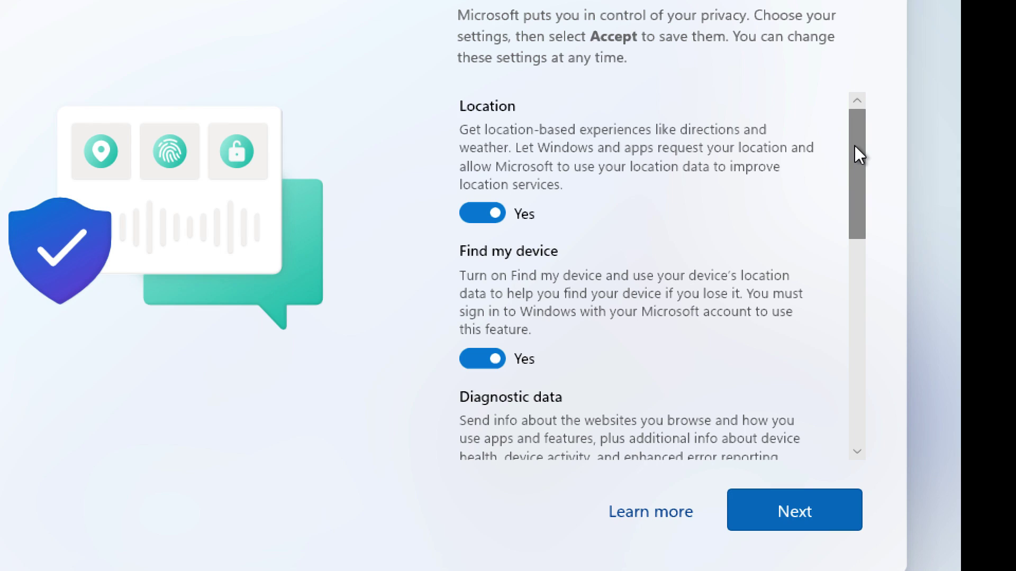
- Go through the device privacy settings to the end of the list, leaving the options enabled
left_click_drag(855, 145, 839, 440)
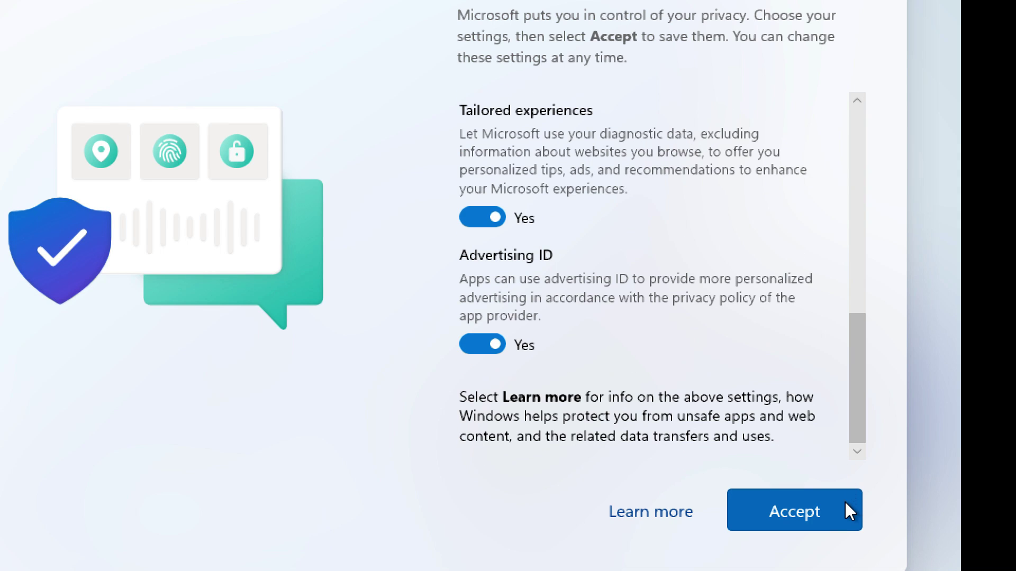